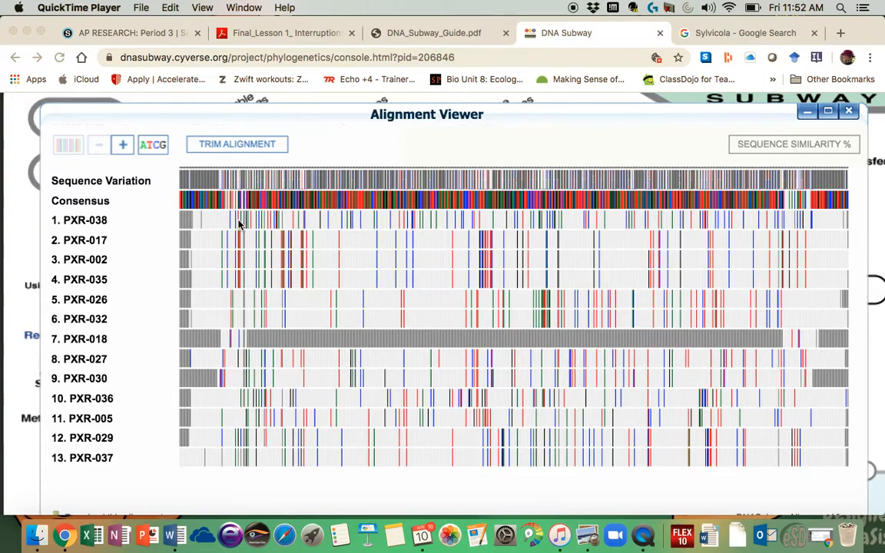
Inspect the aligned sequences base by base, return to the whole-alignment overview and close the Alignment Viewer.
click(146, 148)
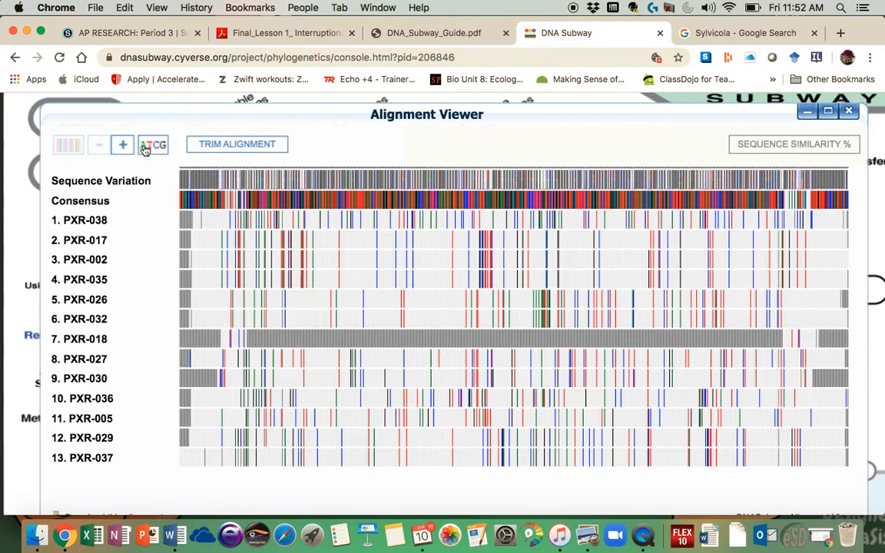
click(158, 152)
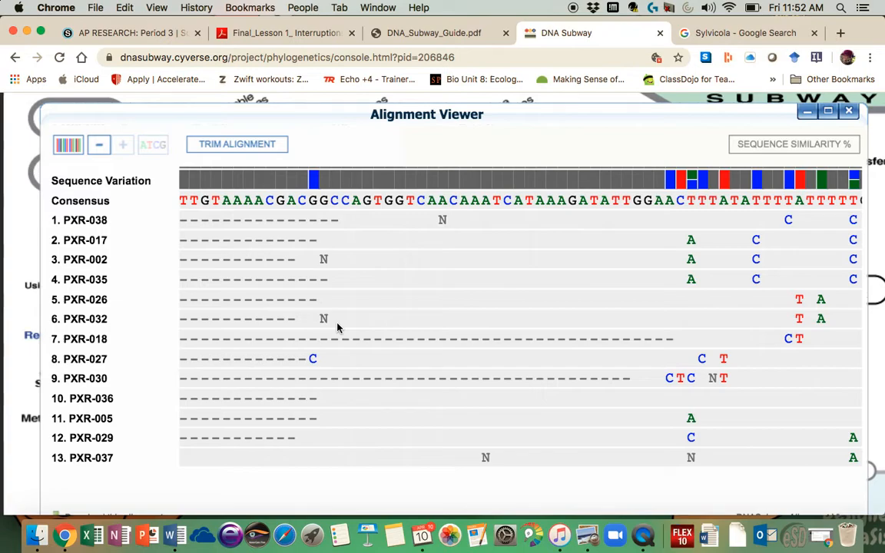
scroll(337, 328, right, 3)
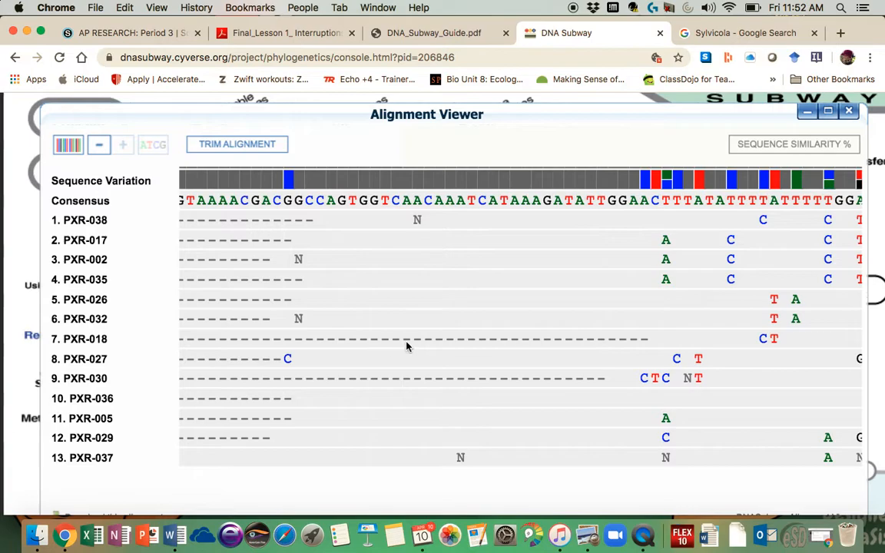
scroll(408, 345, right, 10)
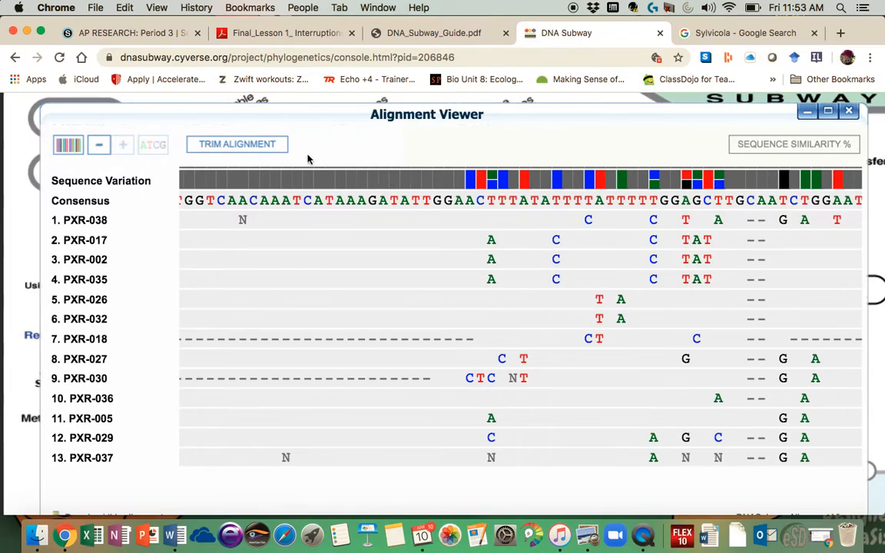
click(66, 147)
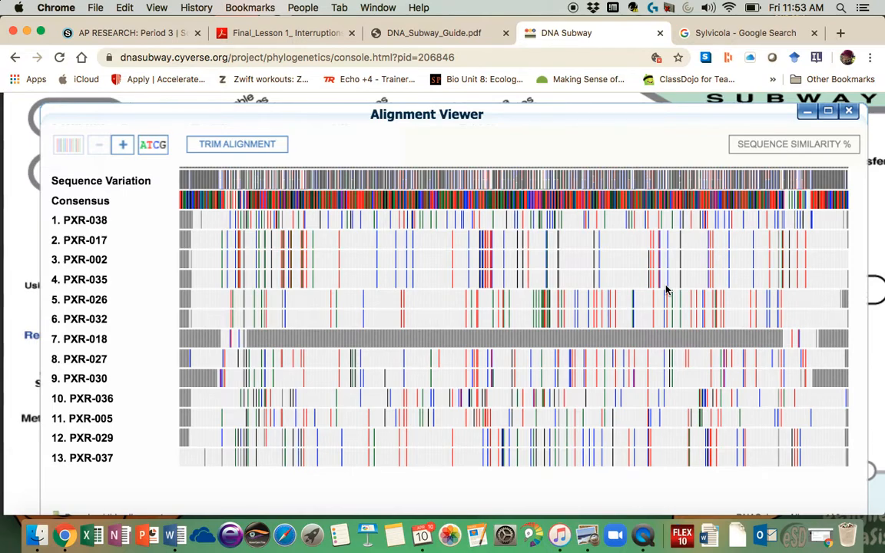
click(850, 113)
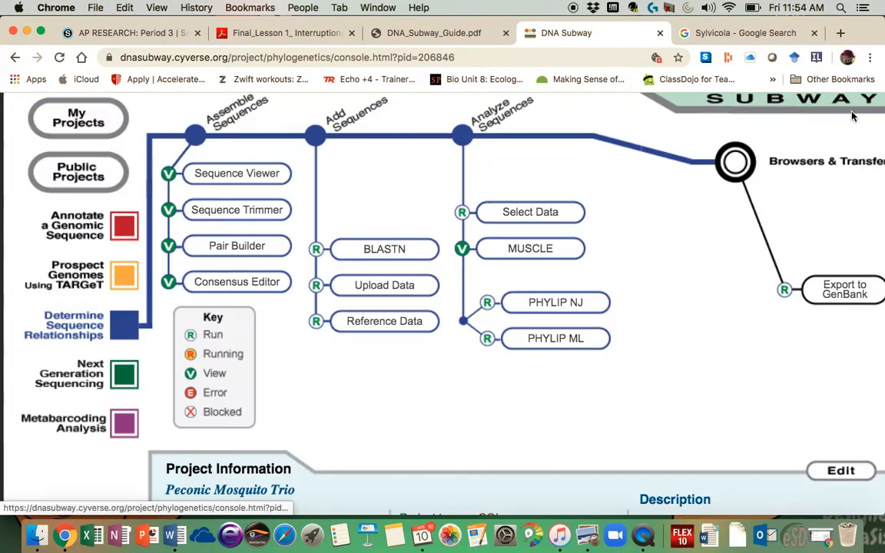
Exclude Pair PXR-018 from the sequences selected for alignment and save the selection.
click(530, 213)
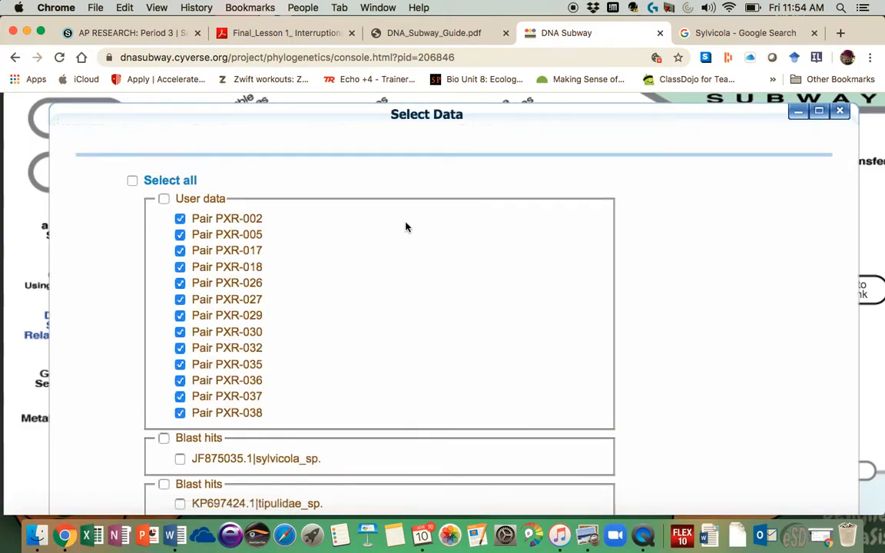
click(181, 268)
click(686, 285)
Run the MUSCLE alignment on the sequences without PXR-018 and review the sequence similarity percentage table.
click(522, 259)
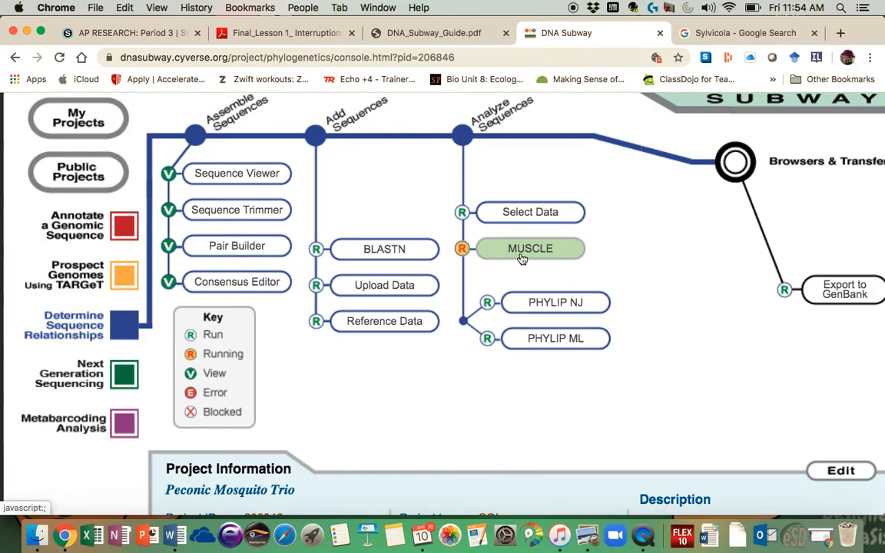
click(522, 258)
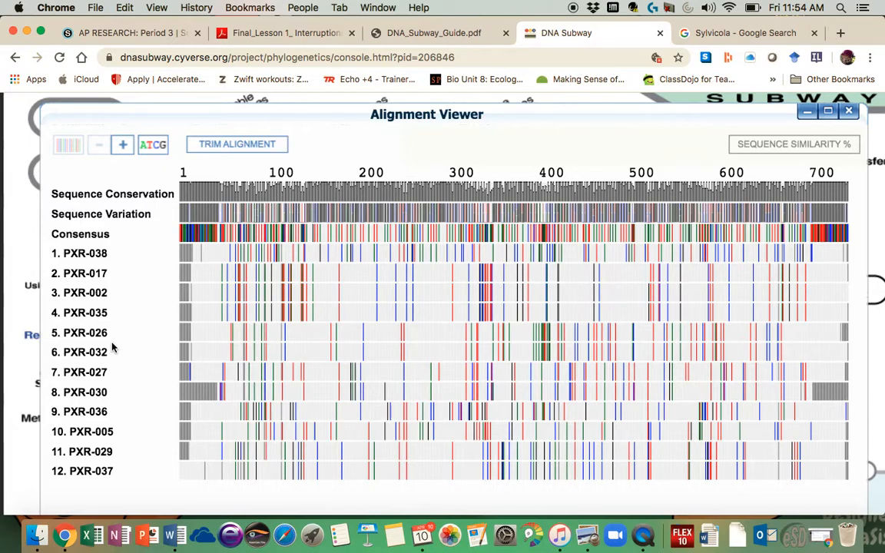
click(765, 153)
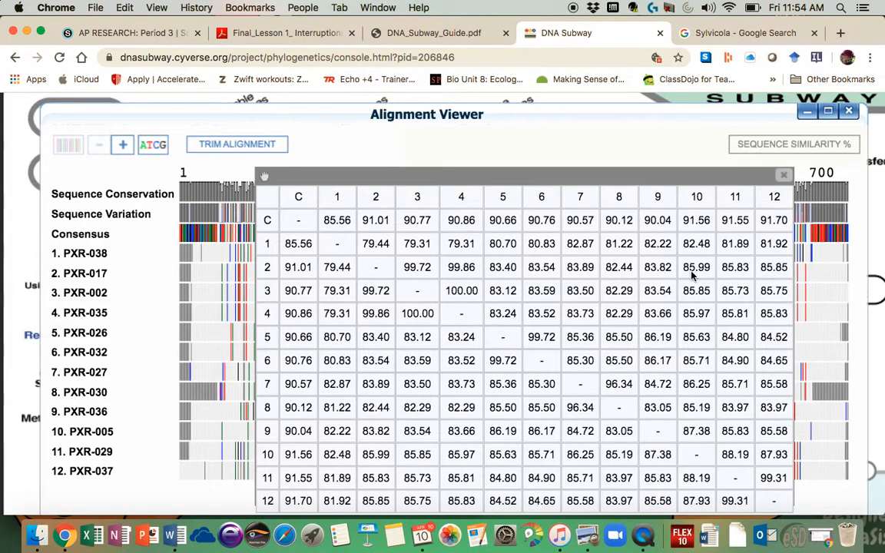
scroll(686, 291, down, 2)
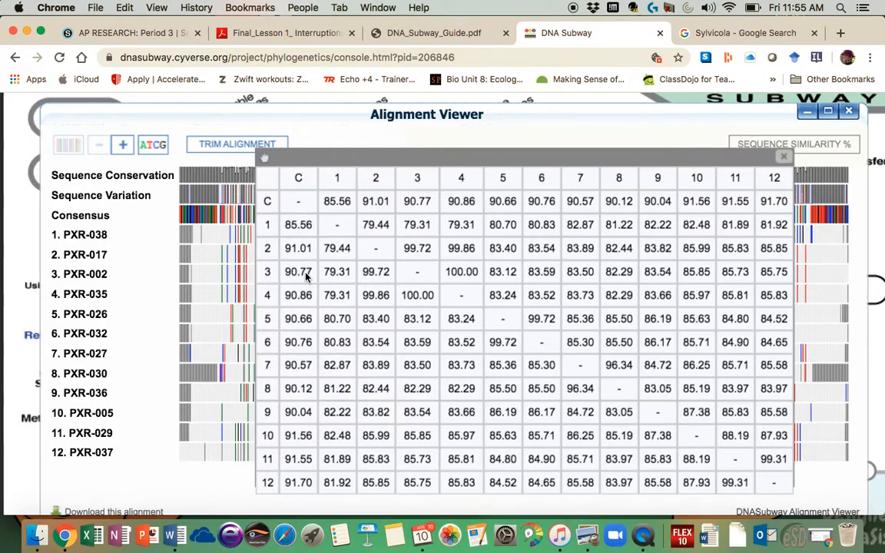
scroll(303, 446, down, 1)
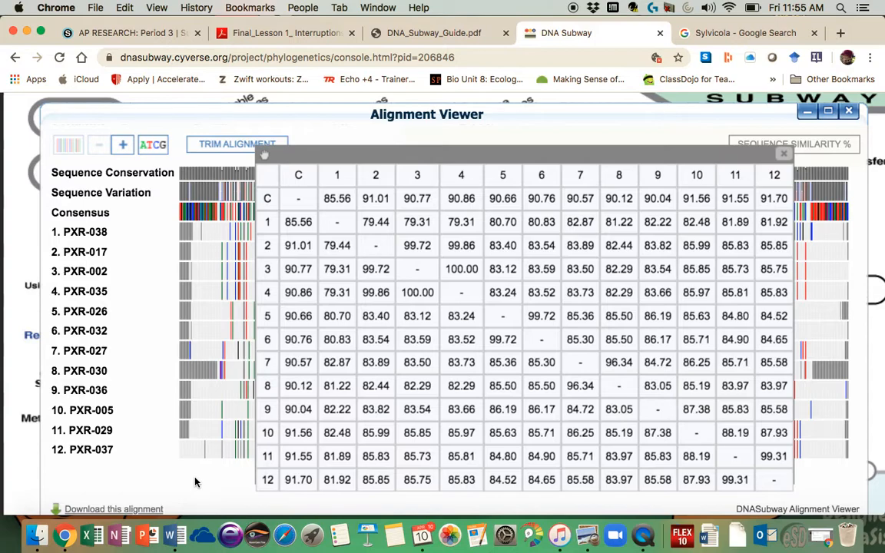
click(789, 158)
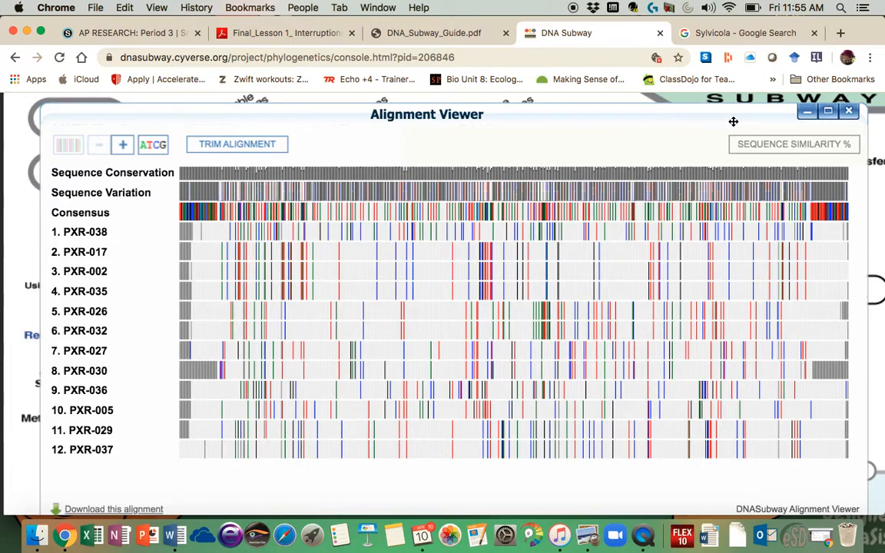
click(848, 112)
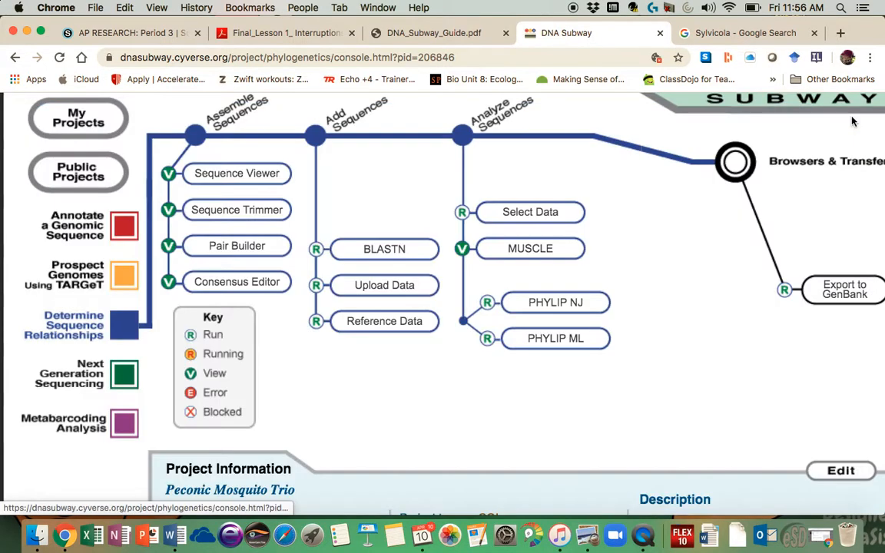
Reduce the data selection to only Pair PXR-002 and Pair PXR-005, with no Blast hits, and save it.
click(545, 222)
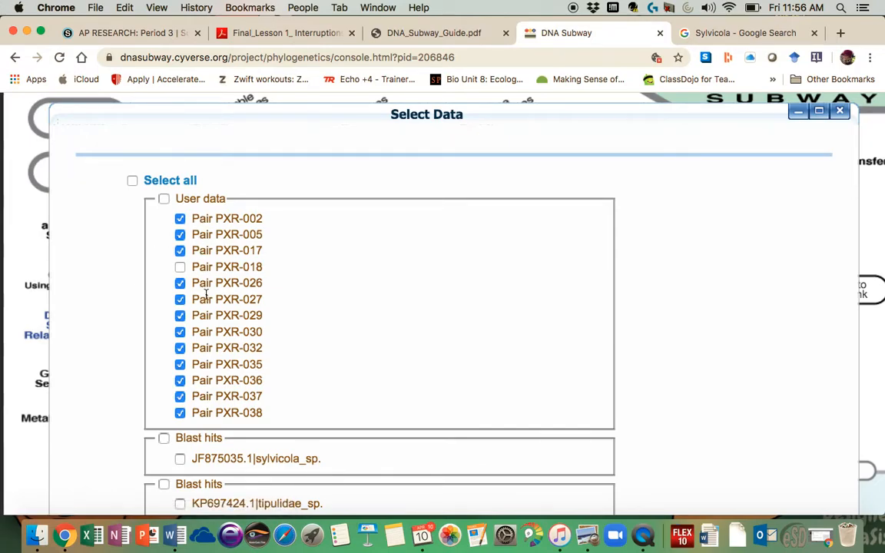
click(180, 251)
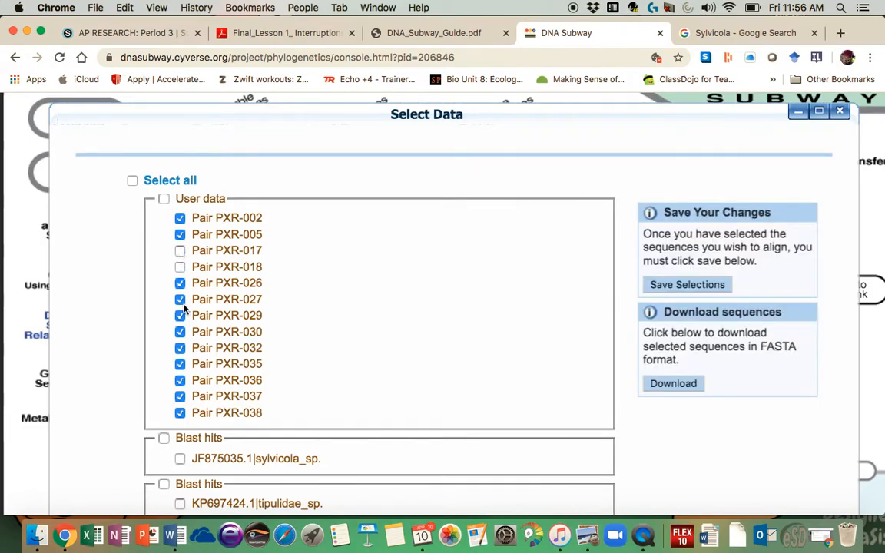
click(180, 283)
click(179, 299)
click(180, 315)
click(179, 331)
click(180, 347)
click(180, 364)
click(180, 380)
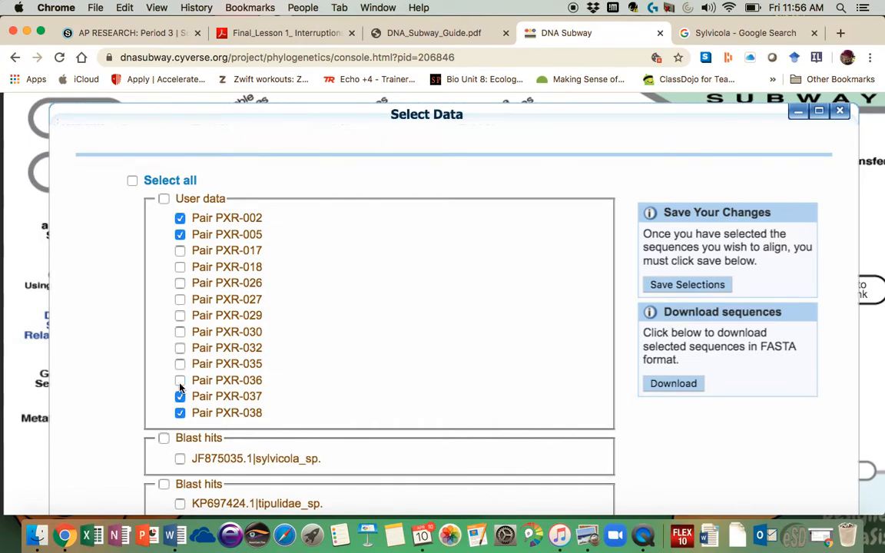
click(180, 413)
scroll(241, 318, down, 5)
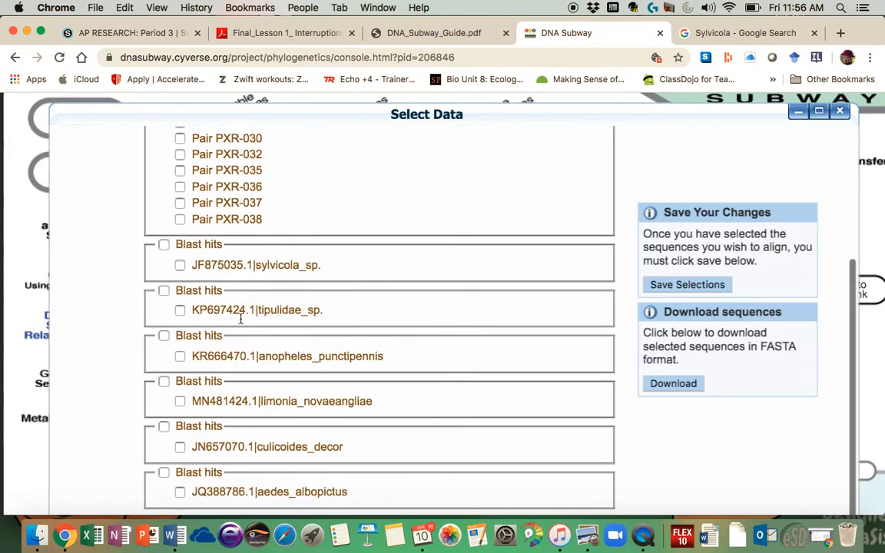
scroll(241, 321, up, 4)
scroll(241, 323, up, 1)
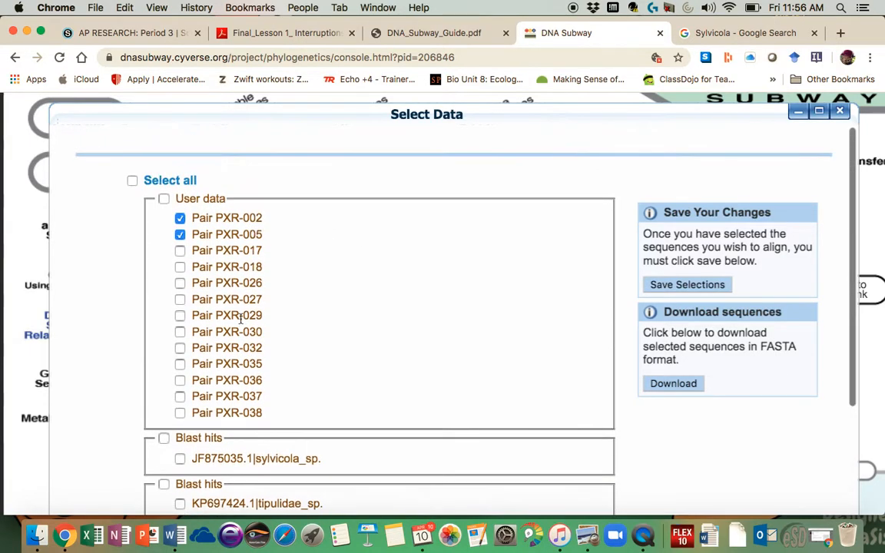
click(696, 286)
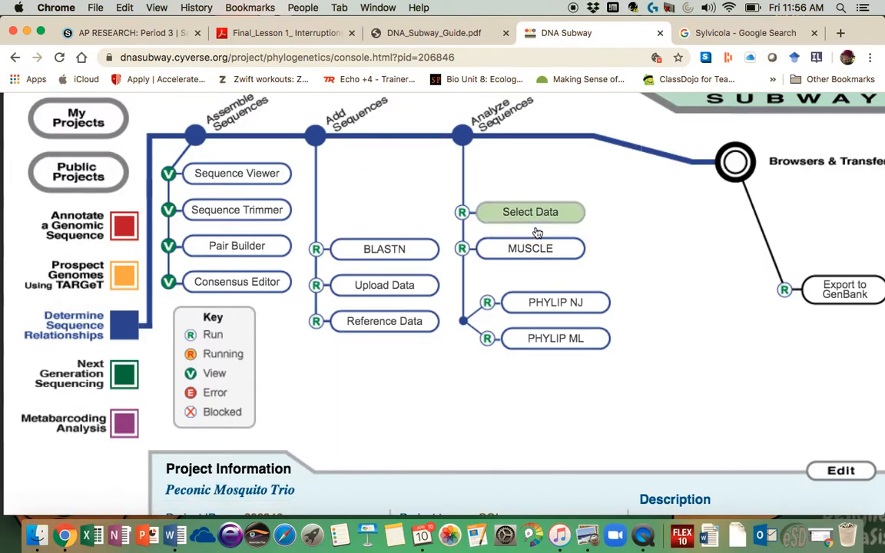
Align PXR-002 and PXR-005 with MUSCLE and check their sequence similarity percentage.
click(530, 250)
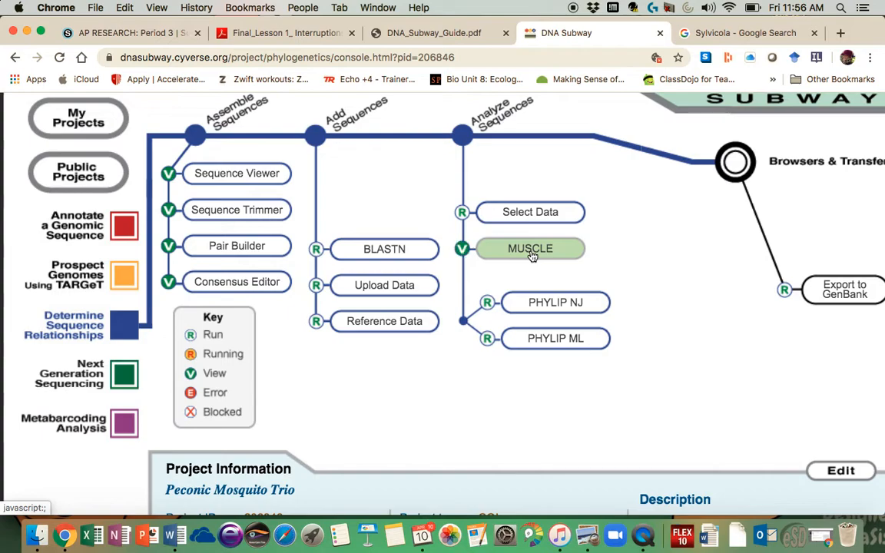
click(530, 250)
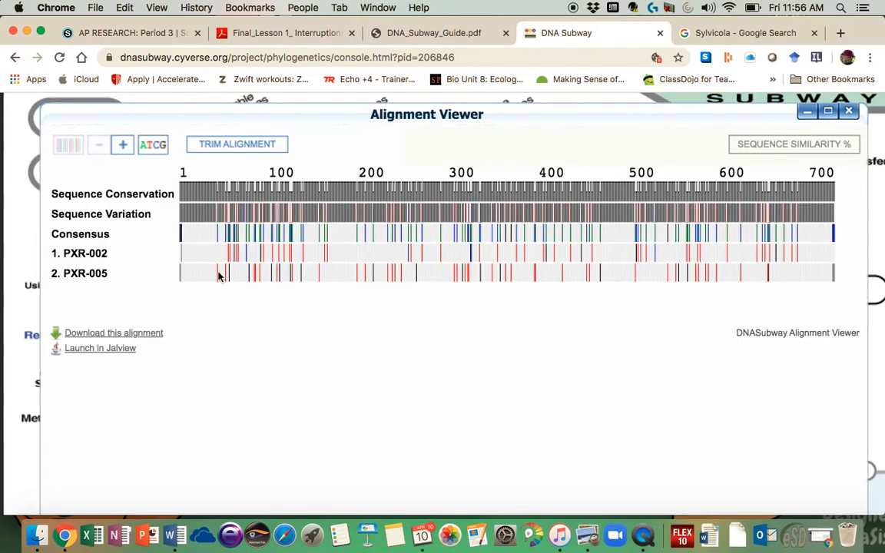
click(791, 148)
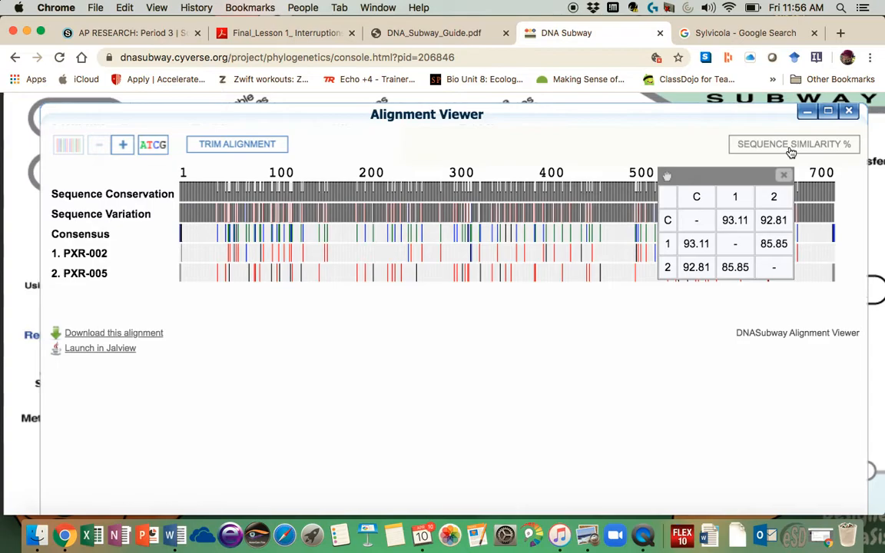
click(782, 176)
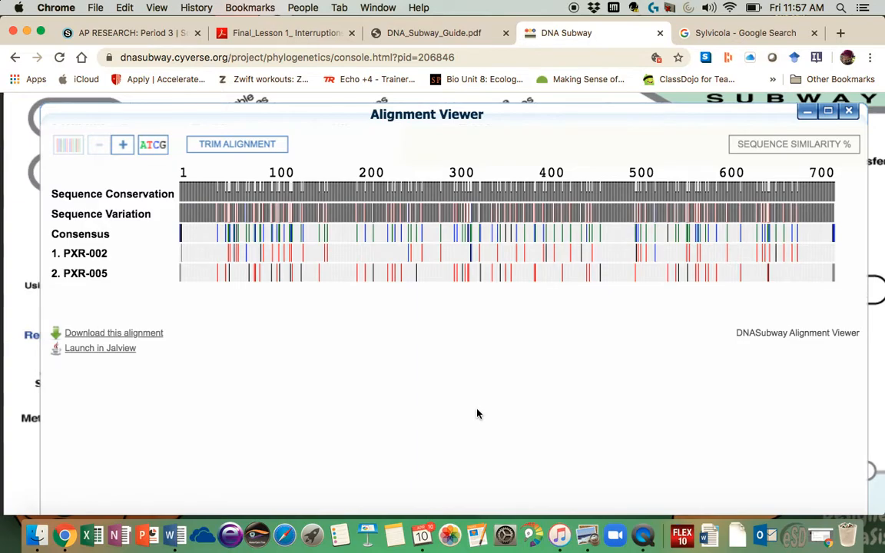
click(849, 110)
Change the data selection to pairs PXR-017, PXR-018, PXR-026, PXR-027 and PXR-029 only, and save it.
click(546, 220)
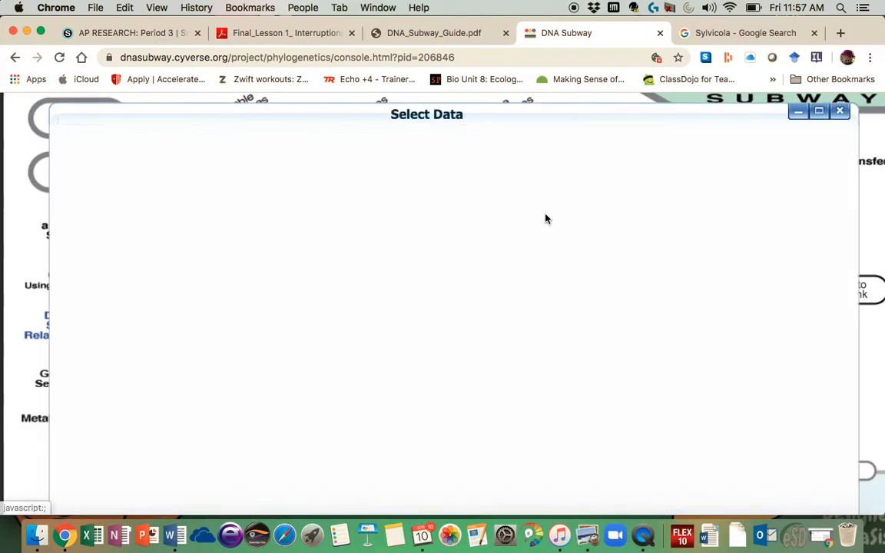
click(179, 219)
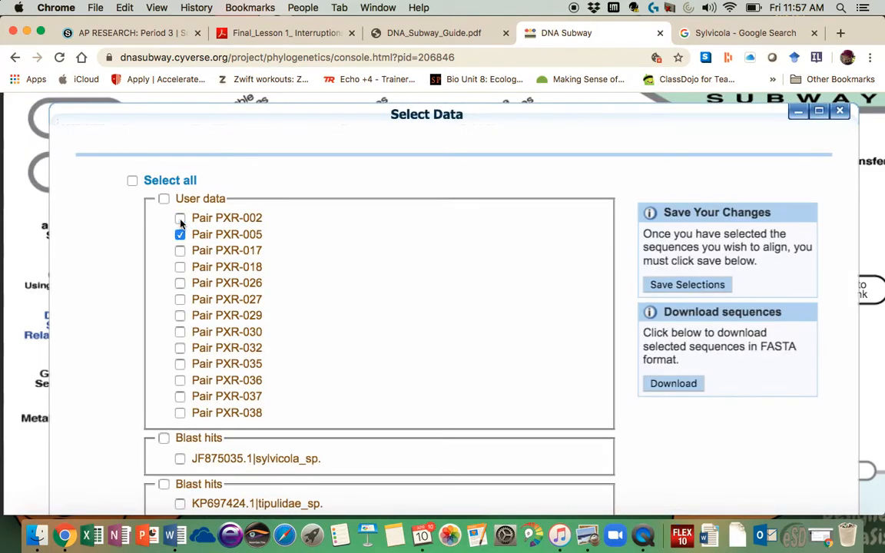
click(179, 268)
click(179, 282)
click(181, 301)
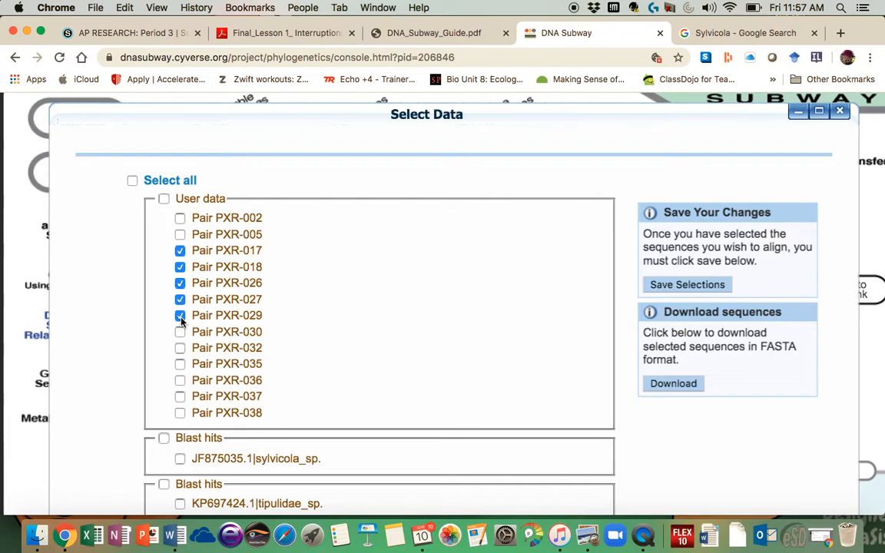
click(680, 286)
Align the five selected sequences, PXR-017 through PXR-029, with MUSCLE and review their similarity percentage table.
click(514, 253)
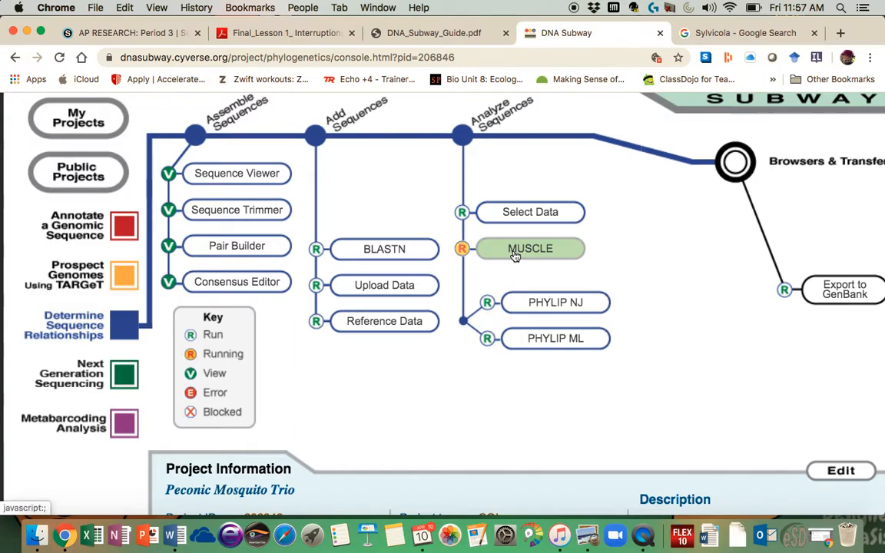
click(514, 253)
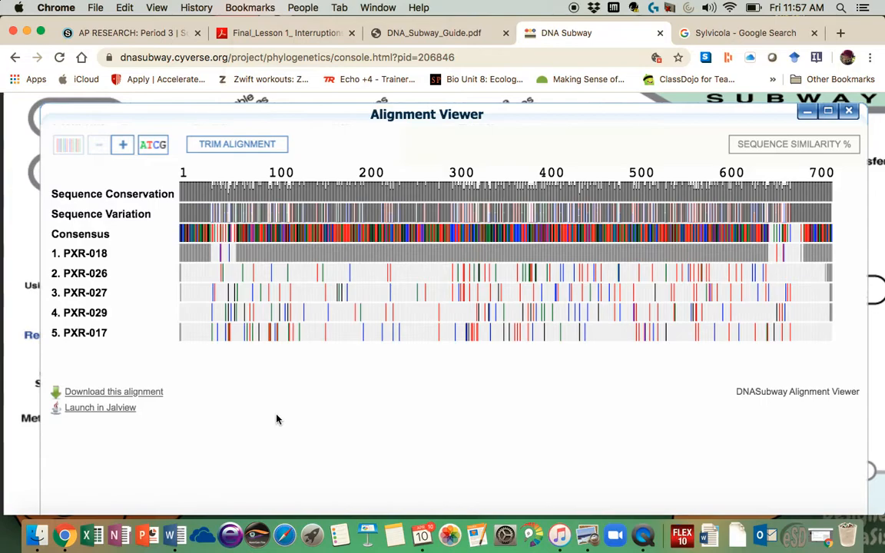
click(808, 145)
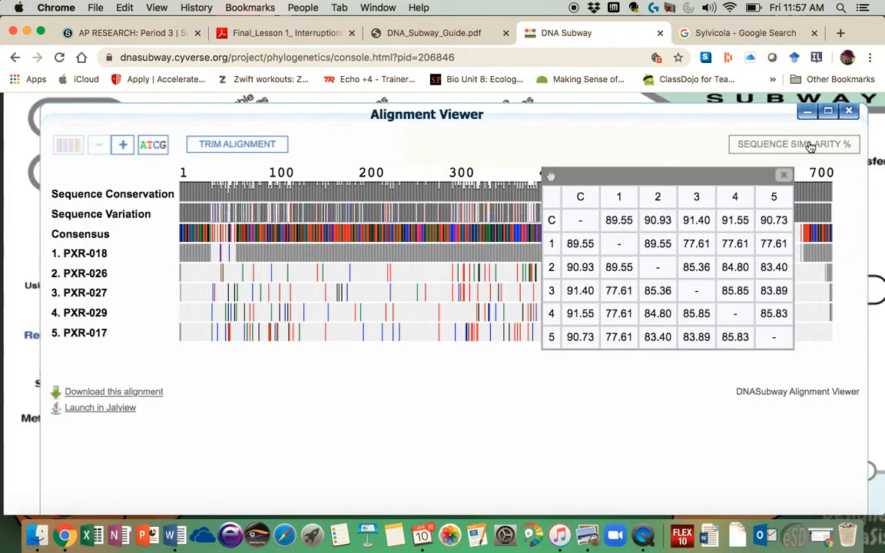
click(783, 175)
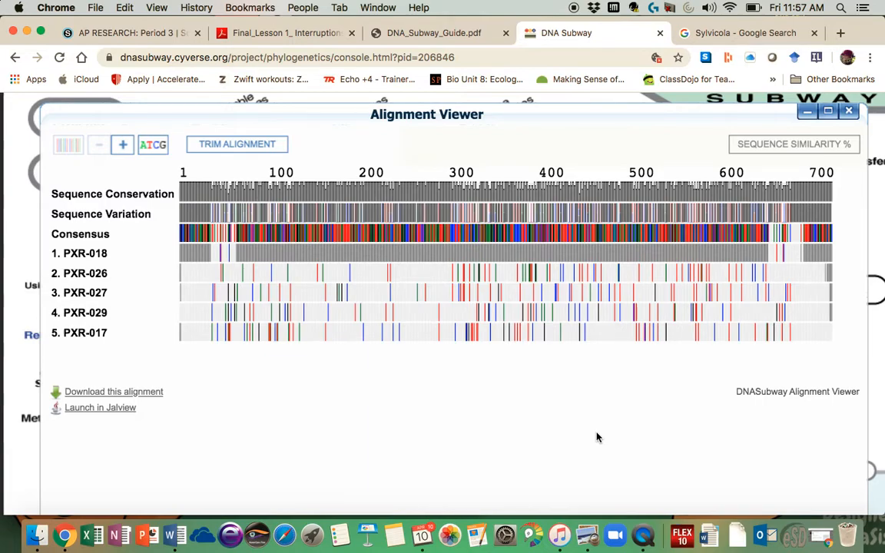
click(849, 110)
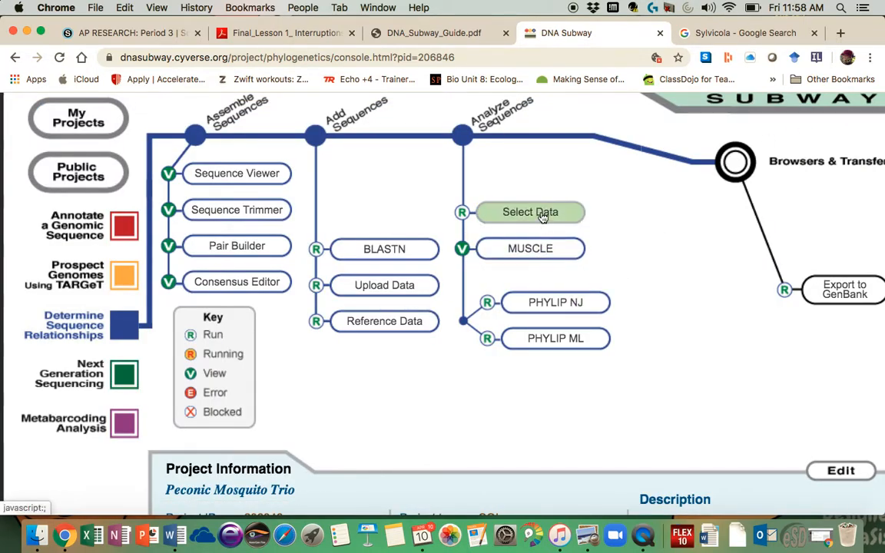
Run PHYLIP NJ on the current alignment and consult section 4.6 Generate Tree in DNA_Subway_Guide.pdf.
click(555, 307)
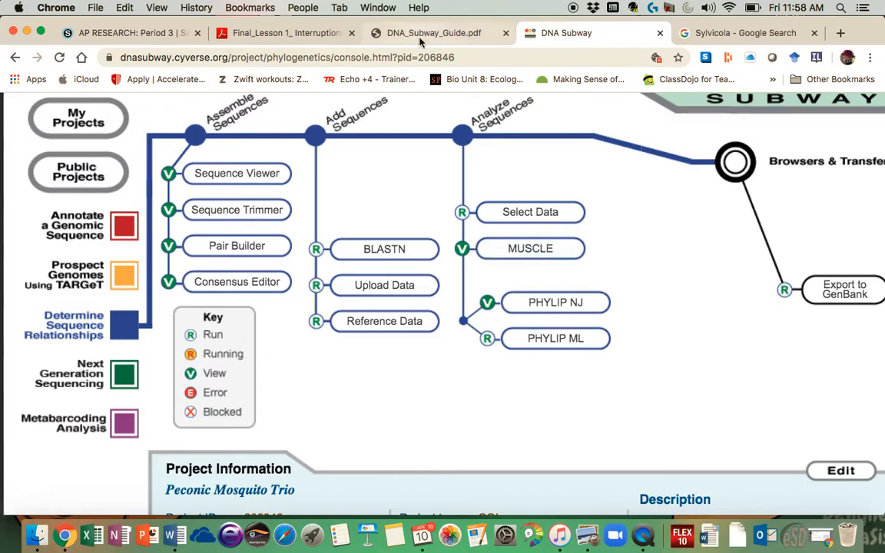
click(392, 35)
scroll(405, 297, down, 2)
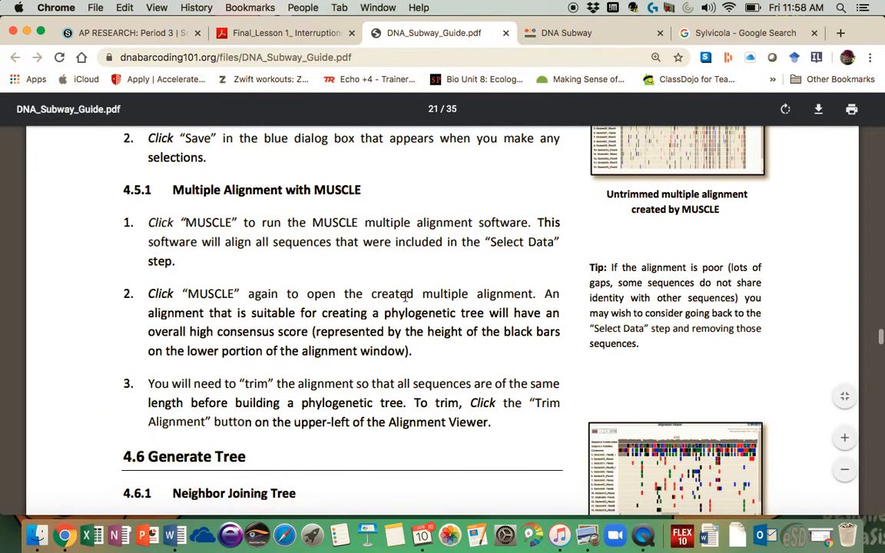
scroll(405, 297, down, 10)
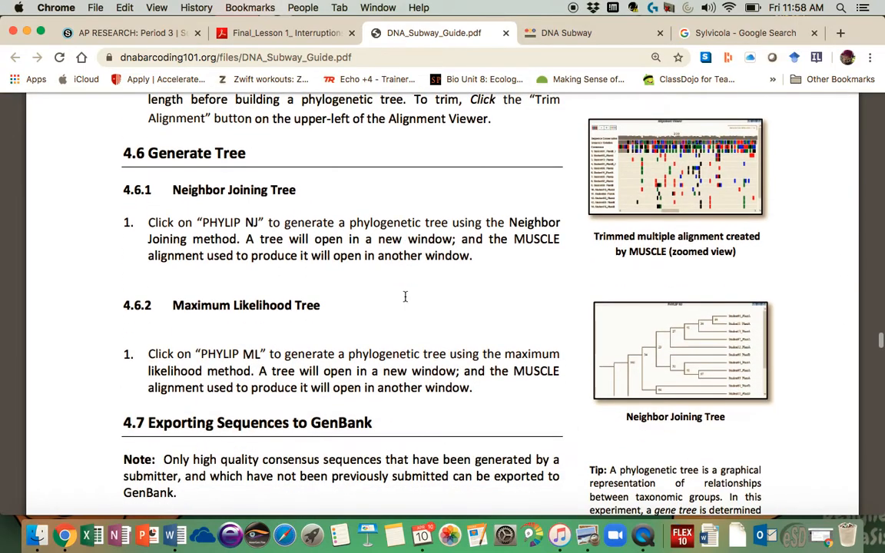
scroll(405, 296, down, 1)
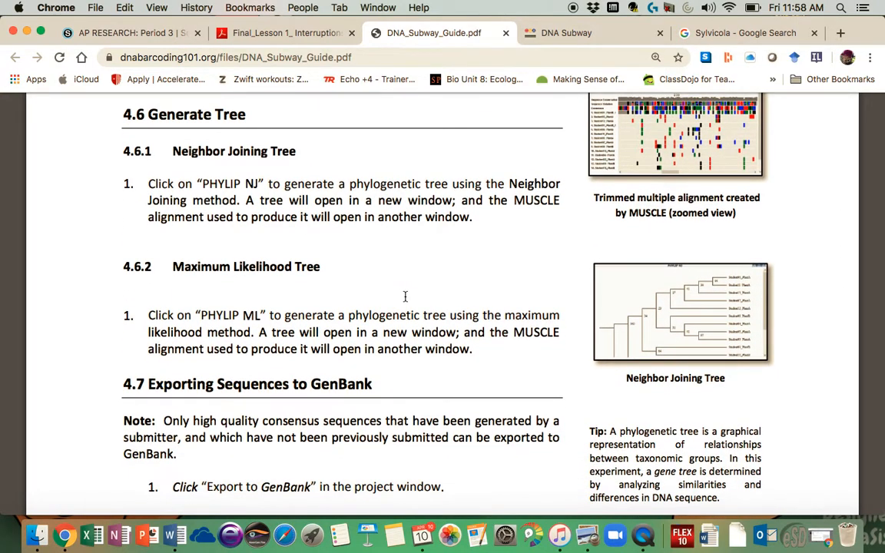